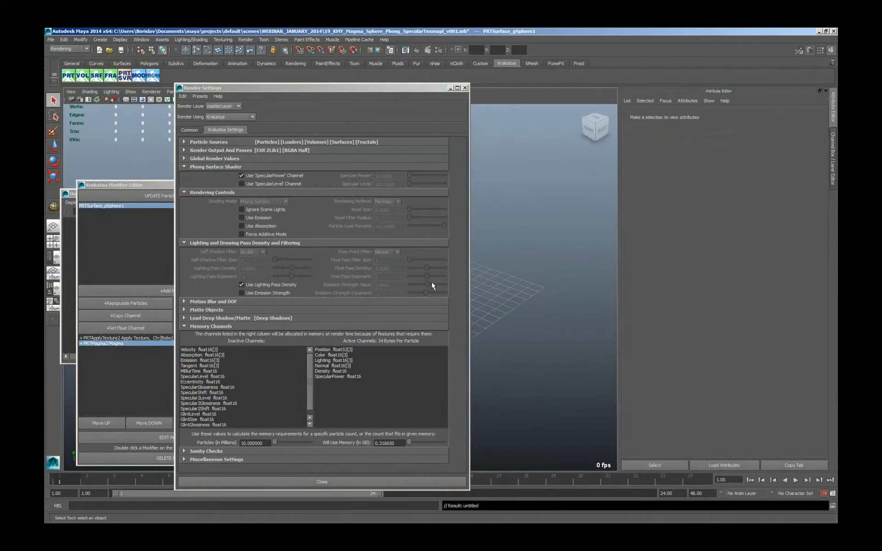
- Start a new empty scene and create a polygon sphere at the centre of the grid
{"action": "left_click", "coordinate": [465, 88]}
{"action": "left_click", "coordinate": [265, 185]}
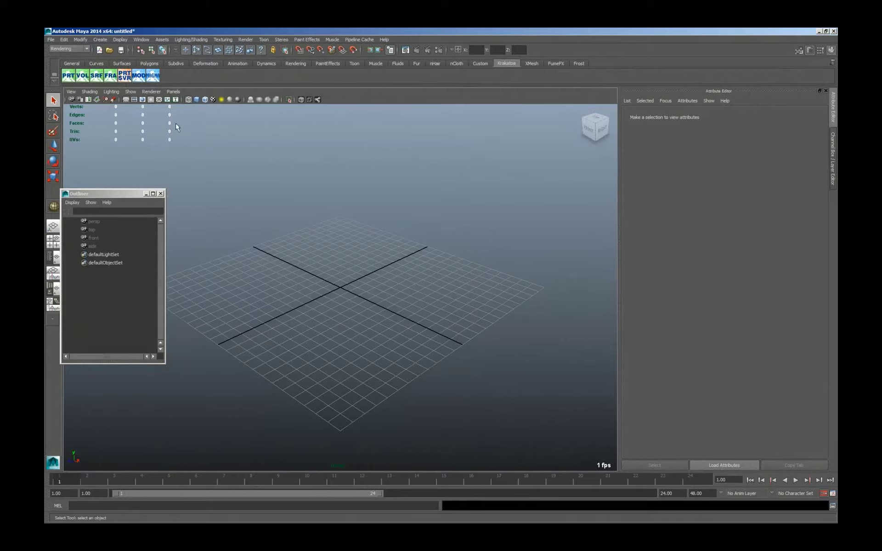
{"action": "left_click", "coordinate": [100, 39]}
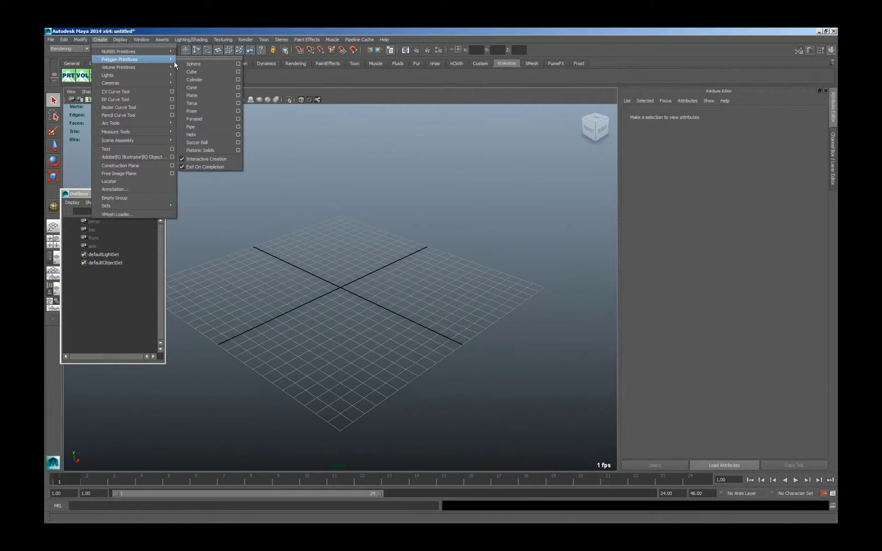
{"action": "left_click", "coordinate": [200, 65]}
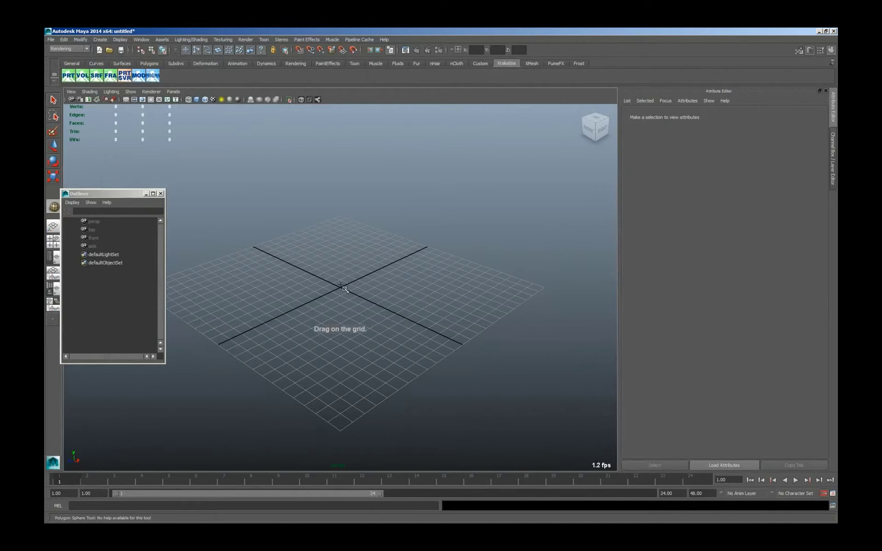
{"action": "left_click_drag", "start_coordinate": [345, 289], "coordinate": [343, 319]}
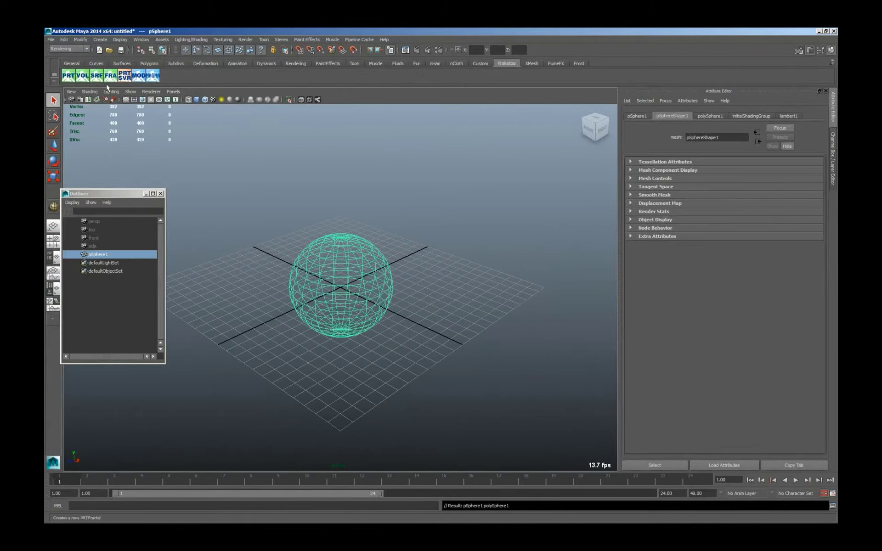
- Create a PRT Surface from the sphere and set its particle count to 100000
{"action": "left_click", "coordinate": [96, 75]}
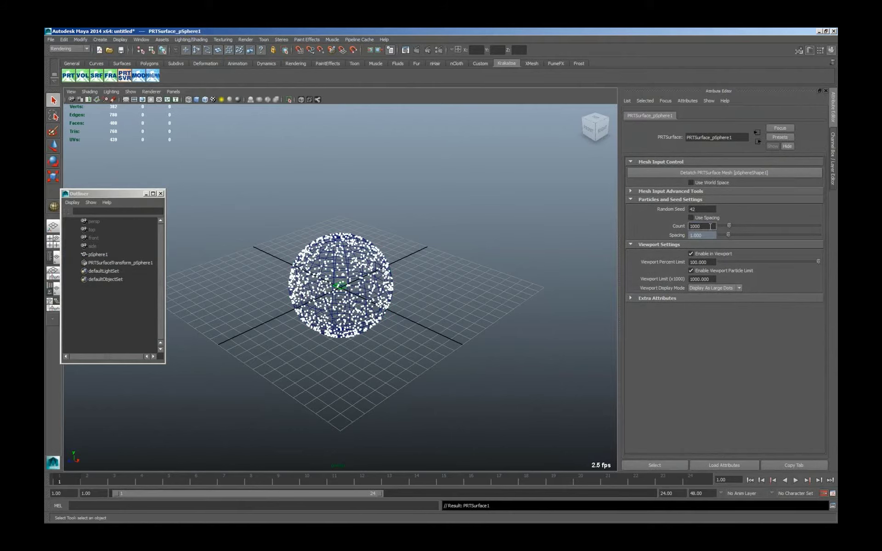
{"action": "type", "text": "00"}
{"action": "key", "text": "Return"}
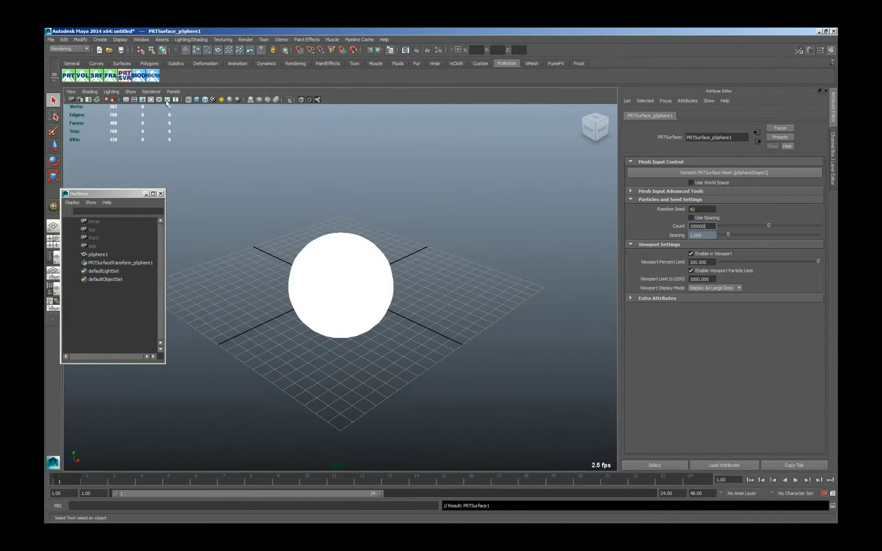
- Add a Magma modifier to the PRT Surface and feed an InputChannel node reading Normal into the Color output
{"action": "left_click", "coordinate": [148, 76]}
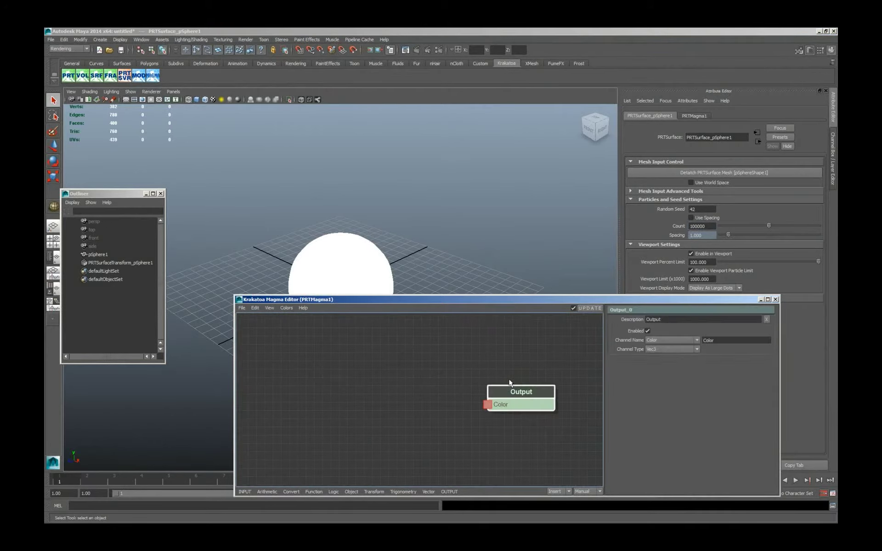
{"action": "left_click", "coordinate": [440, 224]}
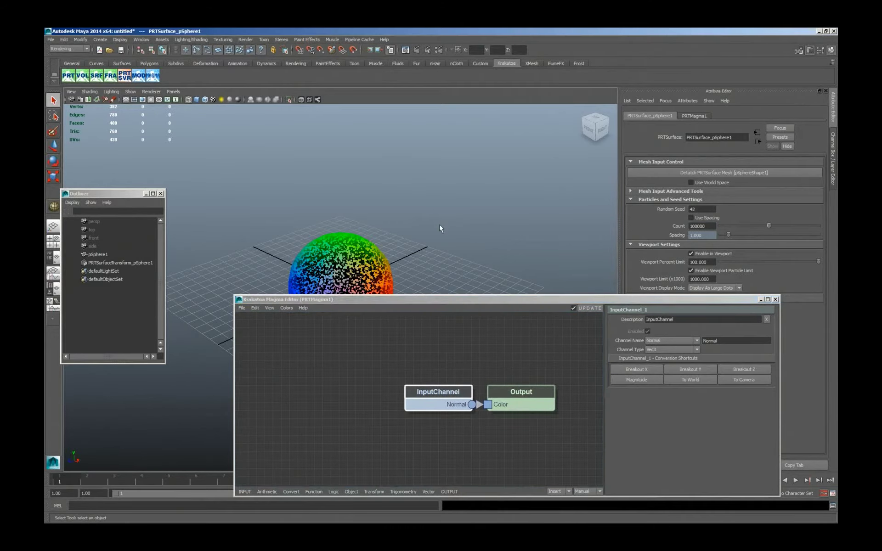
{"action": "left_click_drag", "start_coordinate": [428, 260], "coordinate": [336, 289], "text": "alt"}
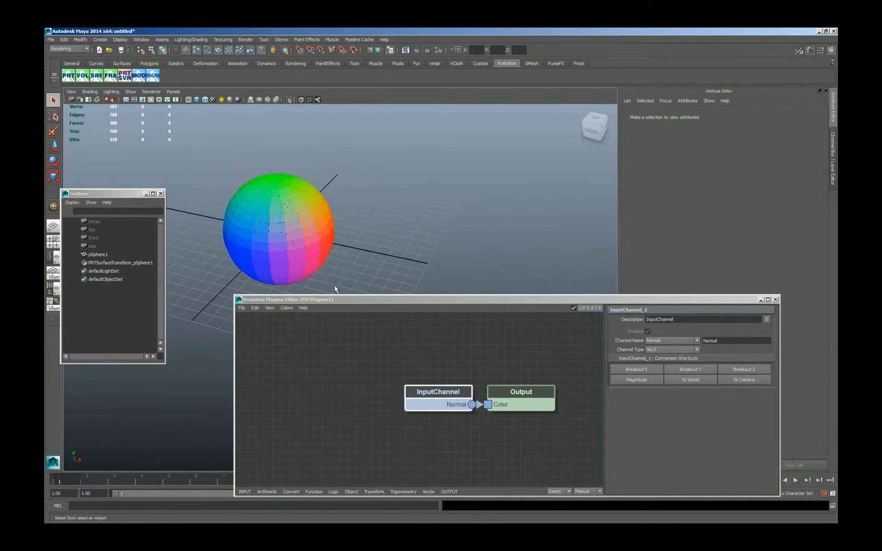
- Replace the Normal InputChannel node with a NearestPoint object node whose Position feeds the Color output
{"action": "left_click", "coordinate": [427, 425]}
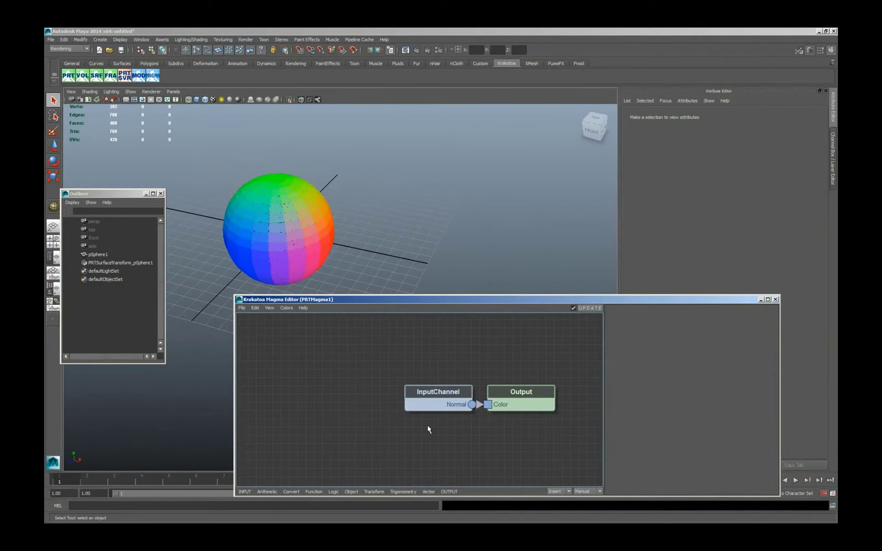
{"action": "left_click", "coordinate": [438, 403]}
{"action": "key", "text": "Delete"}
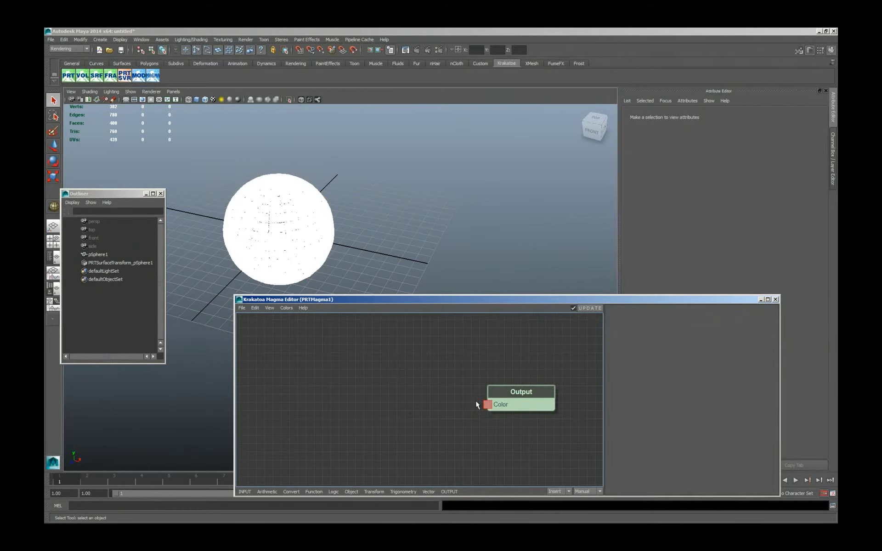
{"action": "left_click_drag", "start_coordinate": [487, 404], "coordinate": [409, 399]}
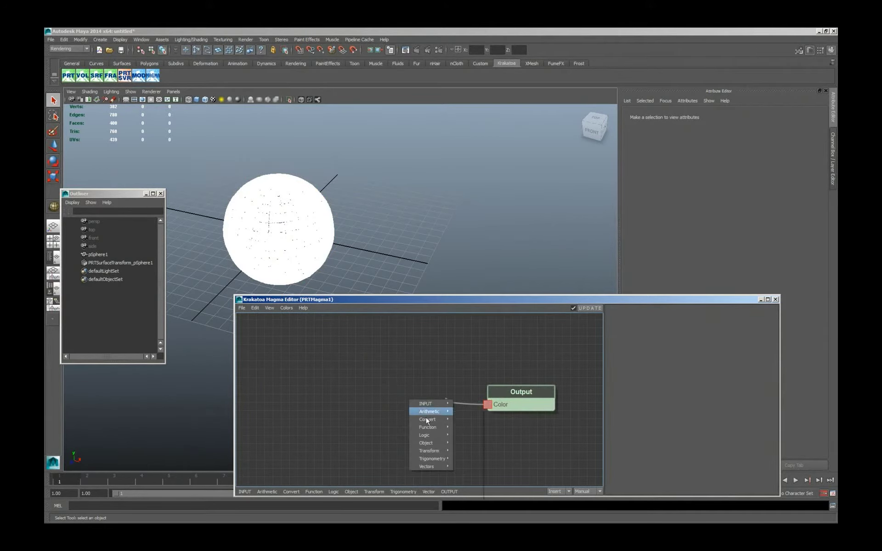
{"action": "mouse_move", "coordinate": [431, 444]}
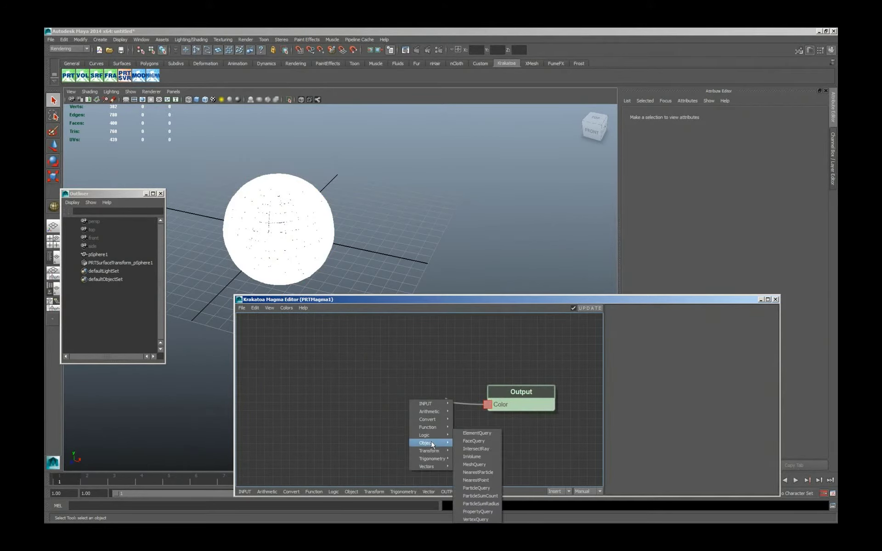
{"action": "left_click", "coordinate": [489, 479]}
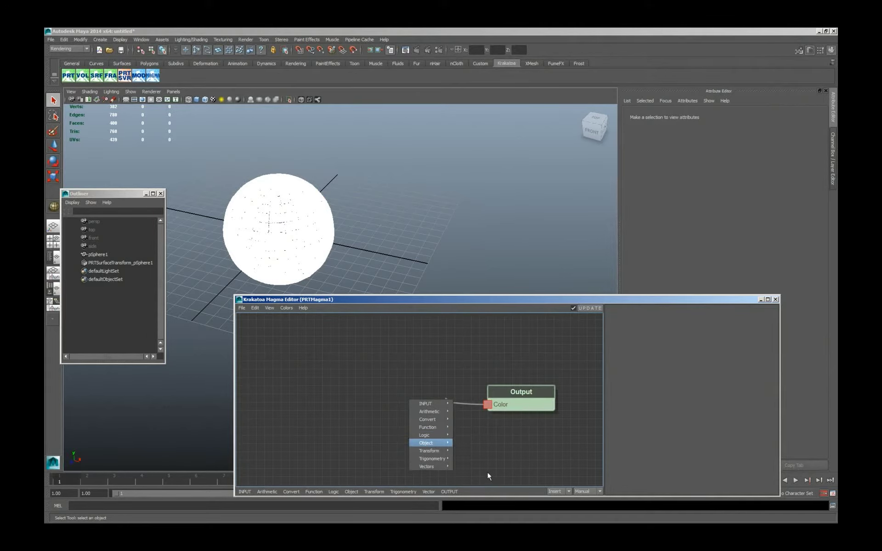
{"action": "left_click_drag", "start_coordinate": [376, 384], "coordinate": [420, 385]}
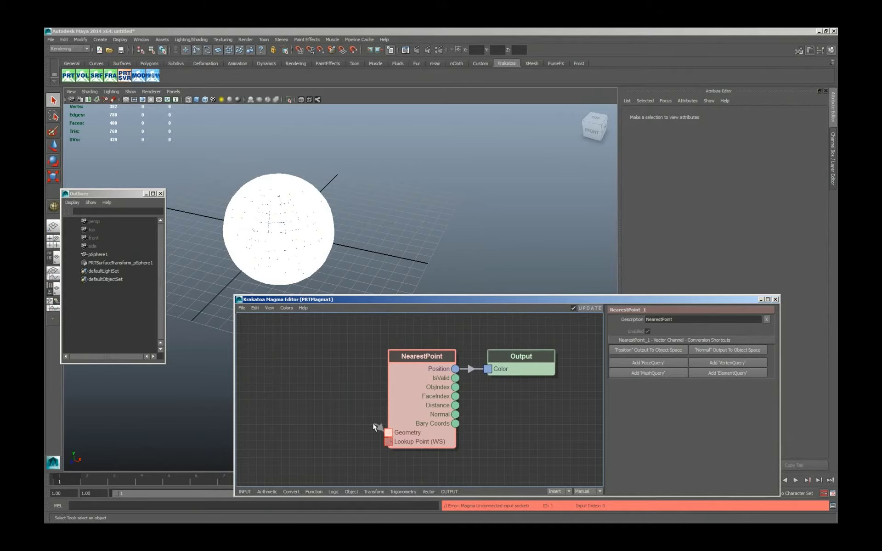
- Connect a new InputGeometry node to NearestPoint's Geometry socket and add pSphere1 as its geometry object
{"action": "left_click_drag", "start_coordinate": [373, 422], "coordinate": [309, 396]}
{"action": "left_click", "coordinate": [326, 397]}
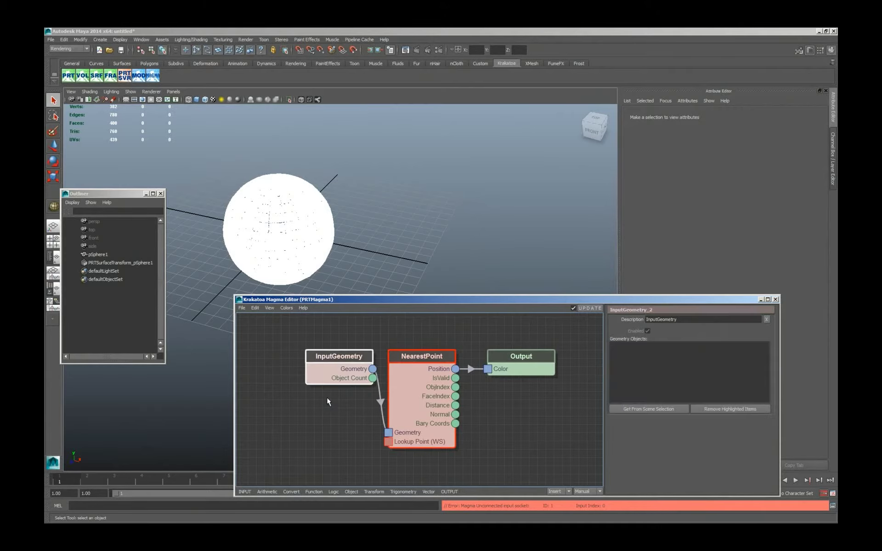
{"action": "left_click", "coordinate": [99, 254]}
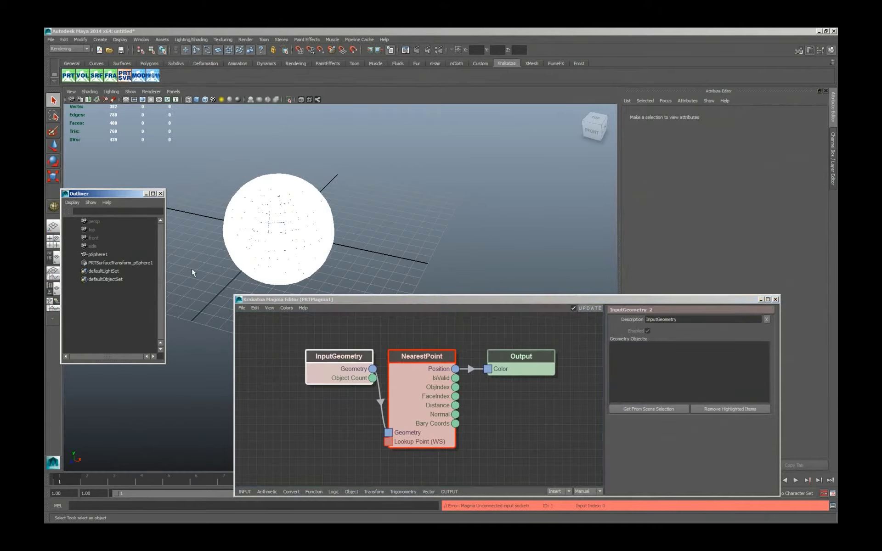
{"action": "left_click", "coordinate": [650, 411]}
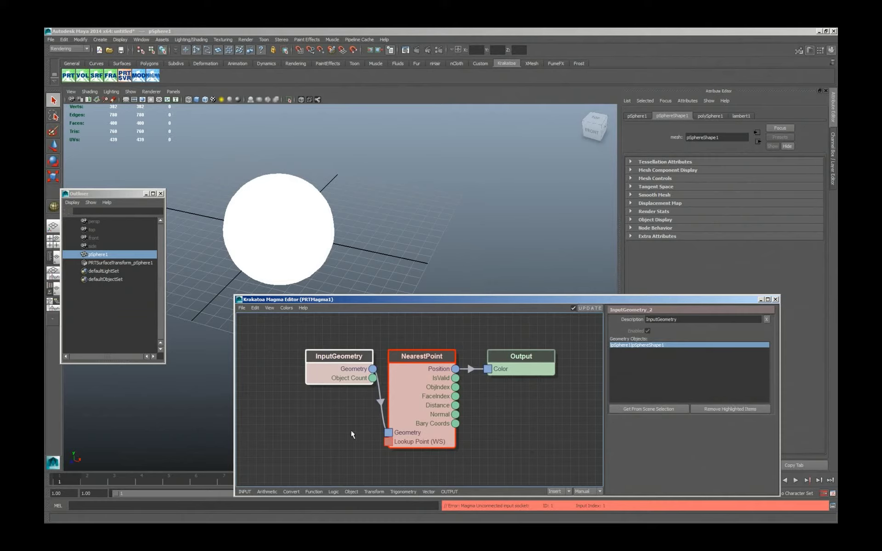
- Feed NearestPoint's Lookup Point with a Position InputChannel node converted through ToWorld
{"action": "left_click_drag", "start_coordinate": [366, 444], "coordinate": [285, 433]}
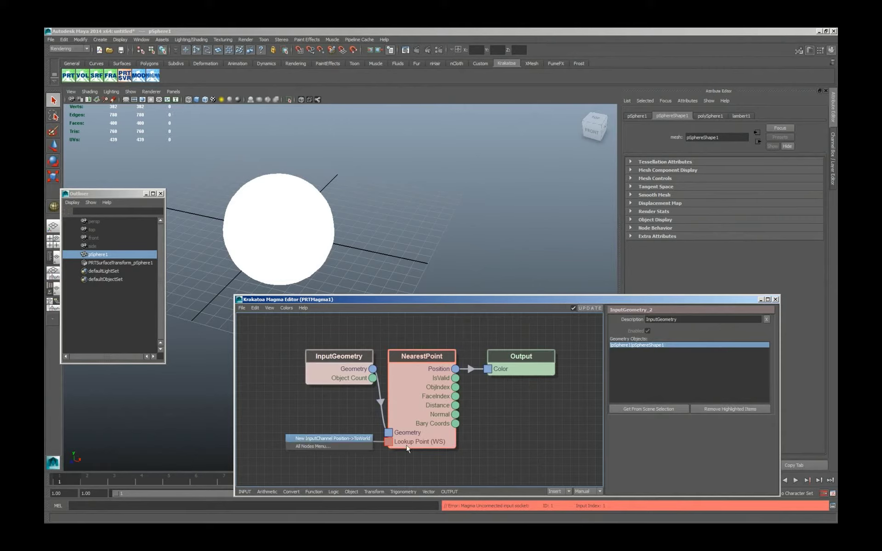
{"action": "key", "text": "Return"}
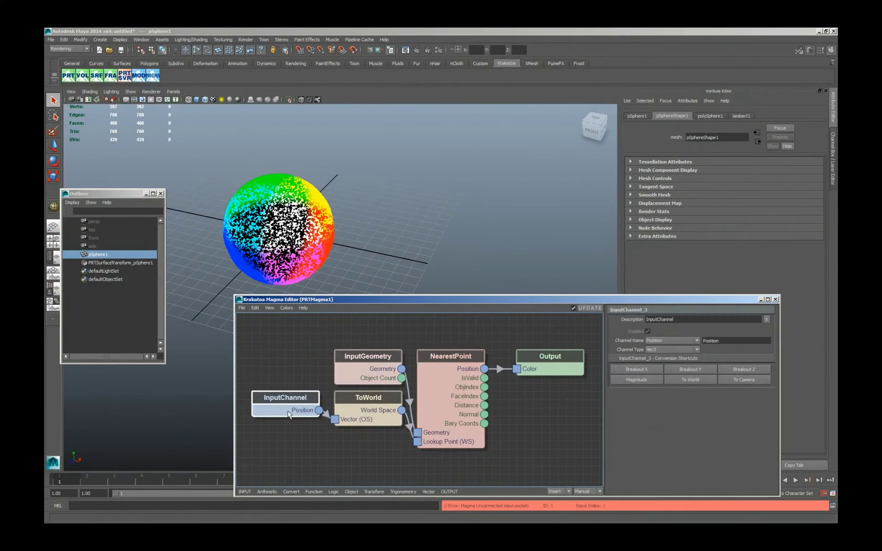
{"action": "left_click", "coordinate": [376, 410]}
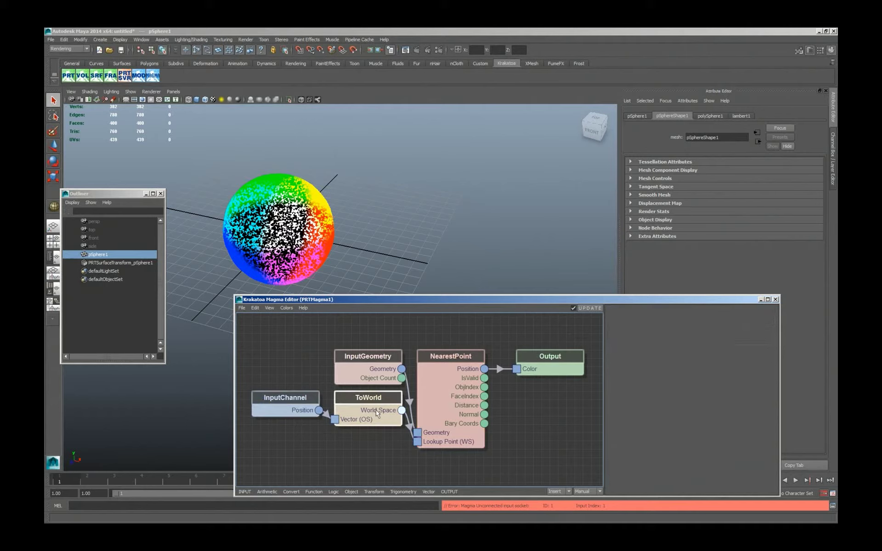
{"action": "left_click", "coordinate": [322, 441]}
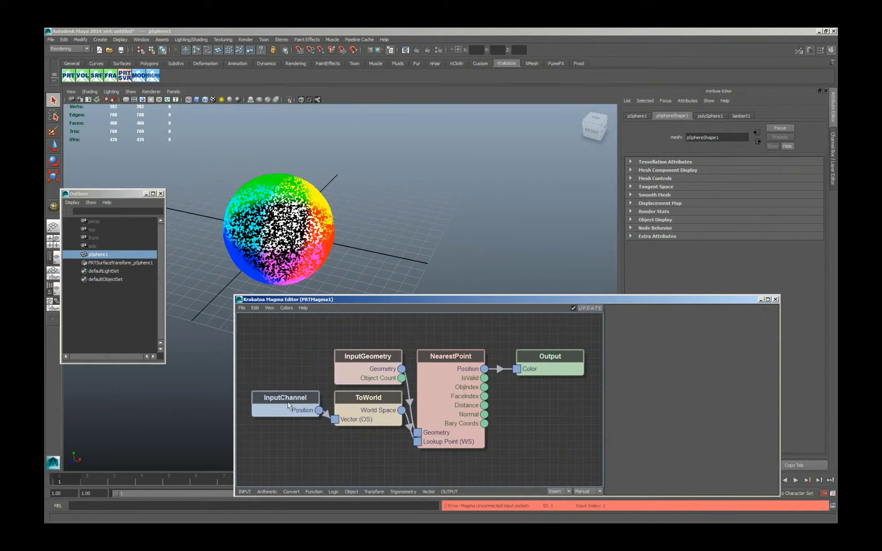
- Rewire the Color output to take NearestPoint's Normal instead of its Position
{"action": "left_click", "coordinate": [453, 380]}
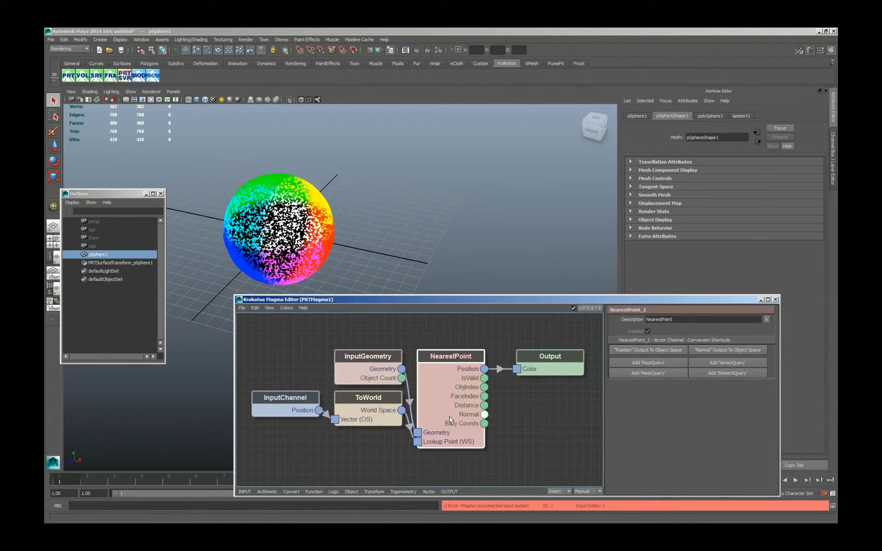
{"action": "left_click_drag", "start_coordinate": [516, 374], "coordinate": [516, 369]}
{"action": "left_click", "coordinate": [404, 217]}
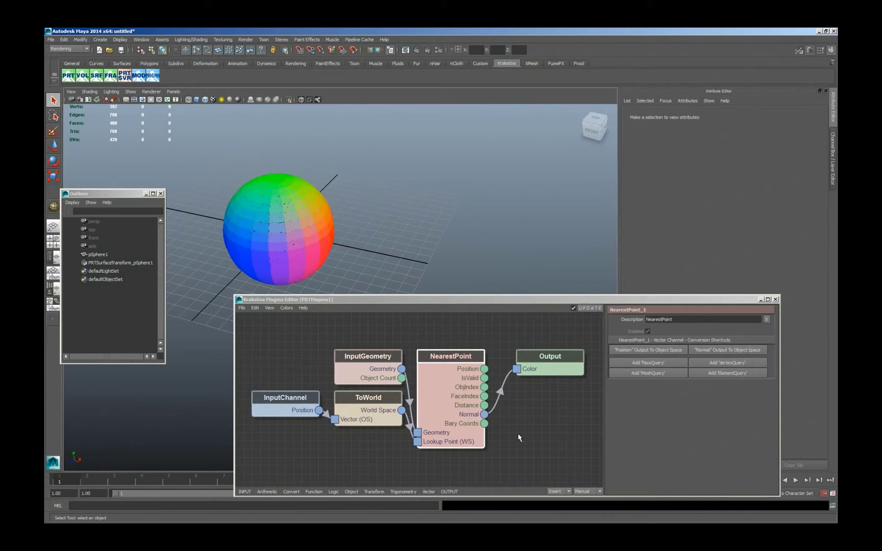
- Add a FaceQuery node to NearestPoint and expose its Normal and FaceNormal channels instead of Position
{"action": "left_click", "coordinate": [449, 390]}
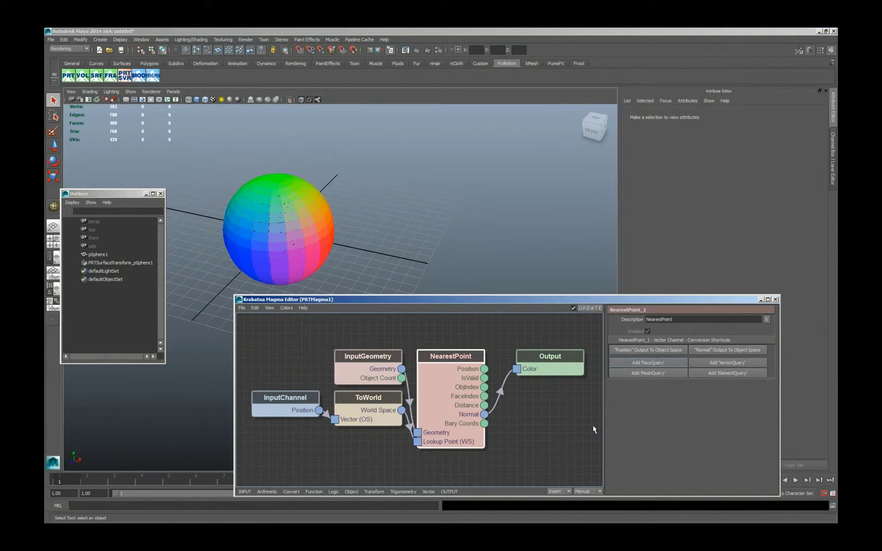
{"action": "left_click_drag", "start_coordinate": [551, 397], "coordinate": [563, 435]}
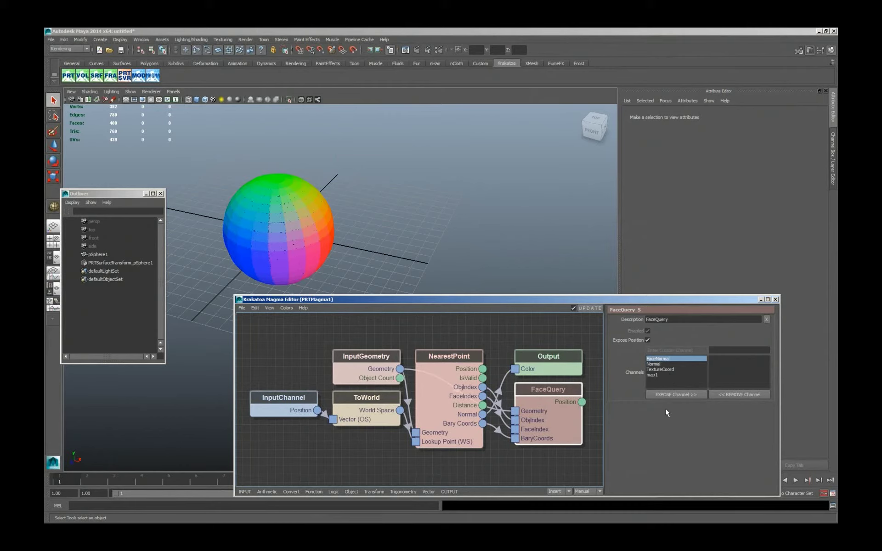
{"action": "left_click", "coordinate": [660, 359]}
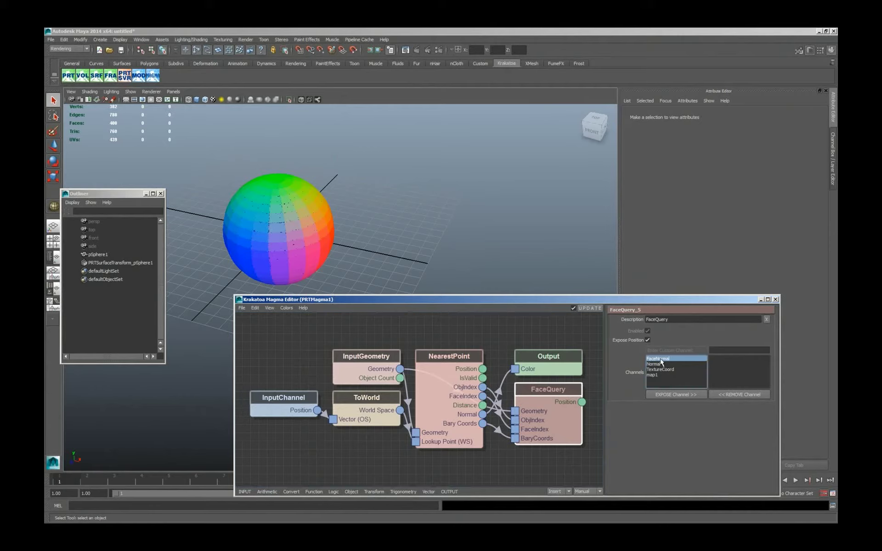
{"action": "left_click", "coordinate": [657, 364]}
{"action": "double_click", "coordinate": [655, 364]}
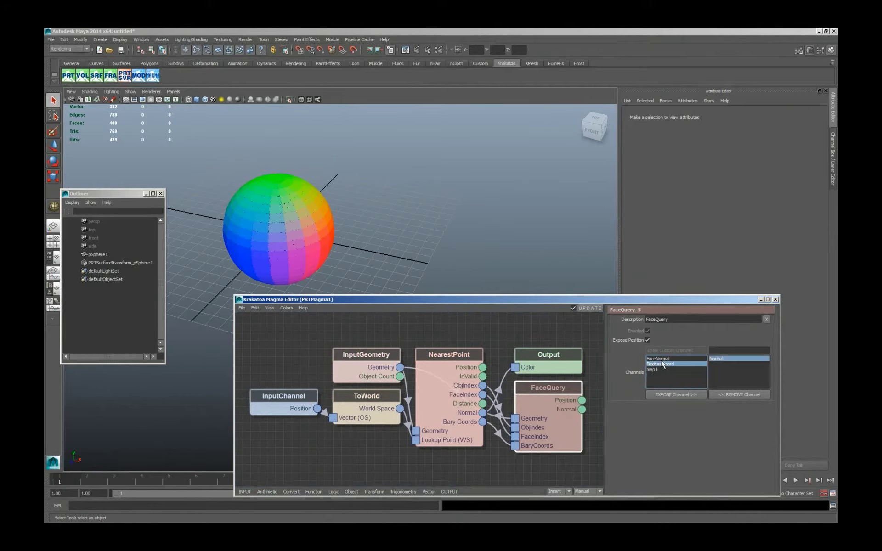
{"action": "double_click", "coordinate": [663, 384]}
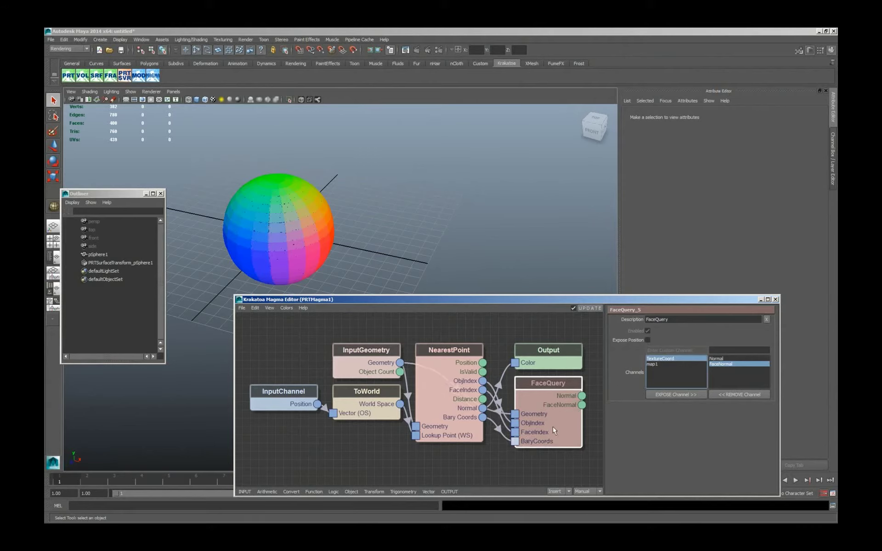
- Connect FaceQuery's Normal to the Color output and move the FaceQuery node slightly away from the Output node
{"action": "left_click_drag", "start_coordinate": [582, 396], "coordinate": [516, 362]}
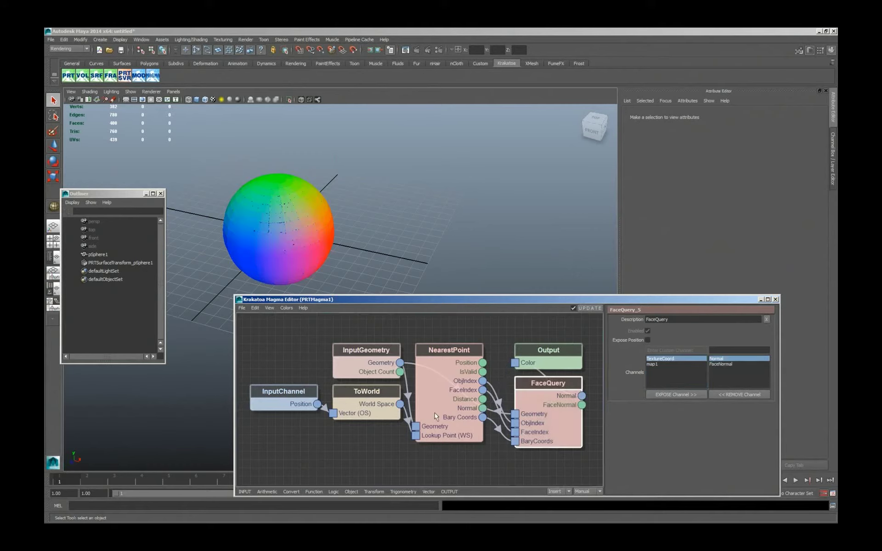
{"action": "left_click_drag", "start_coordinate": [432, 249], "coordinate": [395, 255], "text": "alt"}
{"action": "left_click_drag", "start_coordinate": [551, 421], "coordinate": [543, 431]}
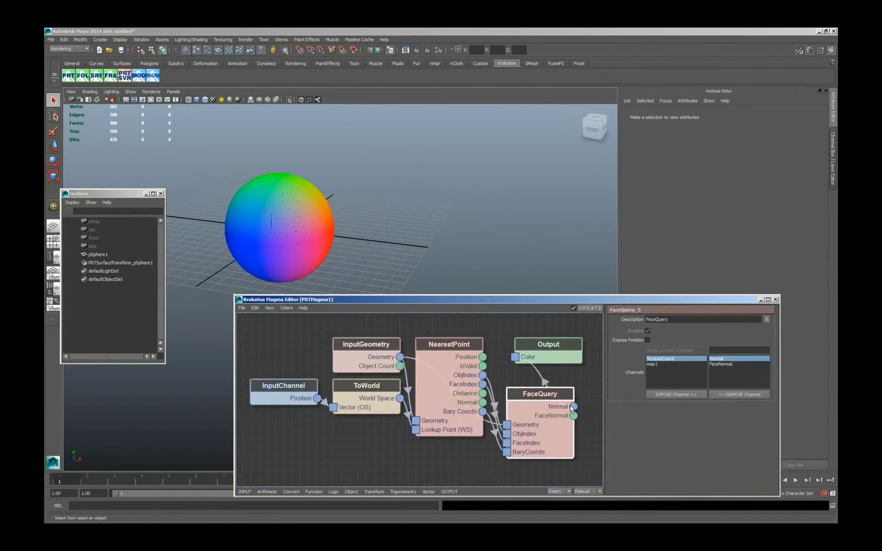
- Insert a Switch node between FaceQuery's Normal and the Color output, and rearrange the flow by branches
{"action": "left_click", "coordinate": [577, 381]}
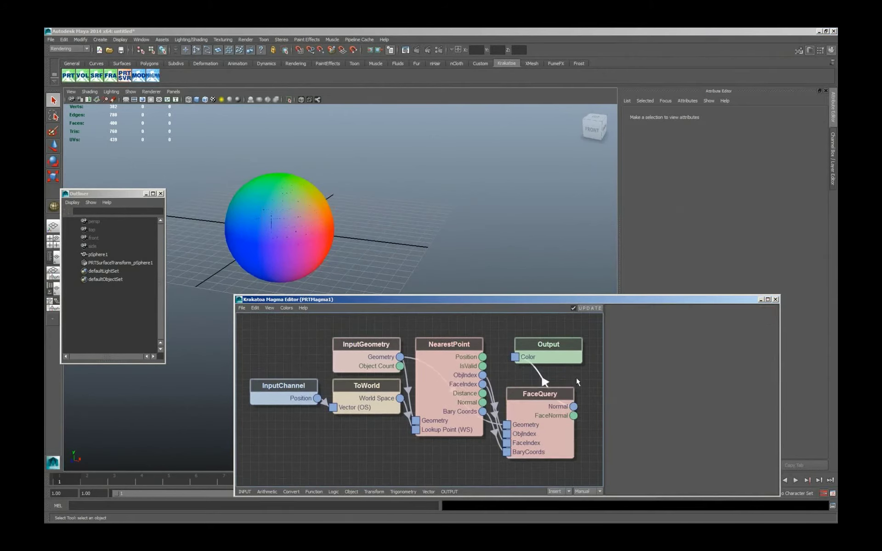
{"action": "key", "text": "s"}
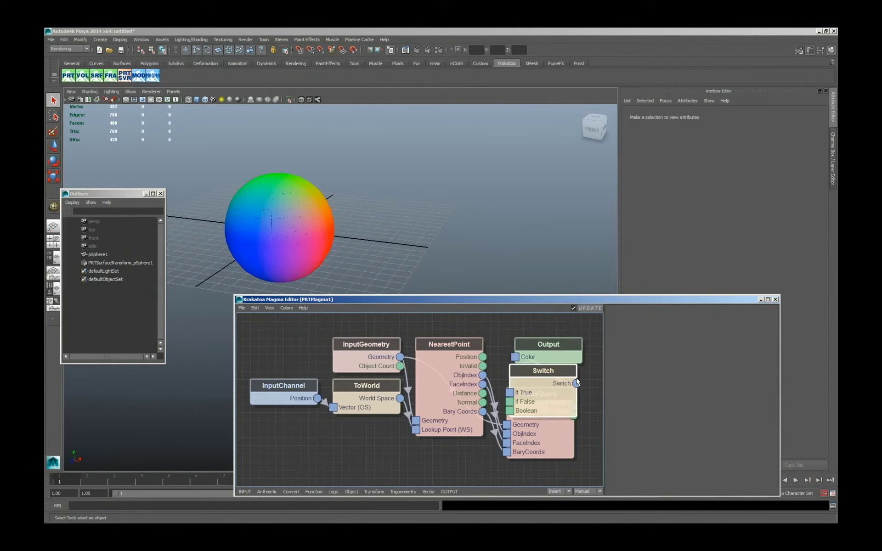
{"action": "left_click", "coordinate": [568, 389]}
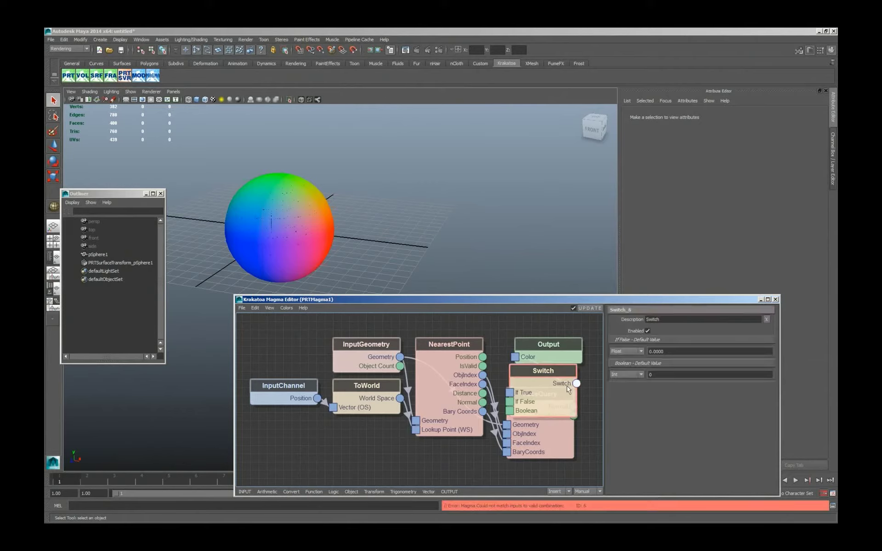
{"action": "key", "text": "b"}
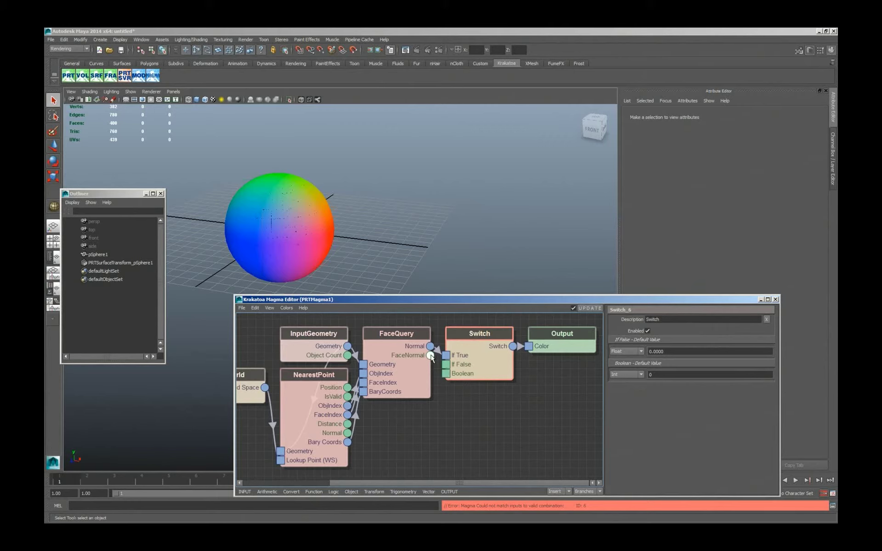
- Connect FaceQuery's FaceNormal to the Switch's If False input and set the Switch's Boolean default value to 1
{"action": "left_click_drag", "start_coordinate": [429, 355], "coordinate": [447, 368]}
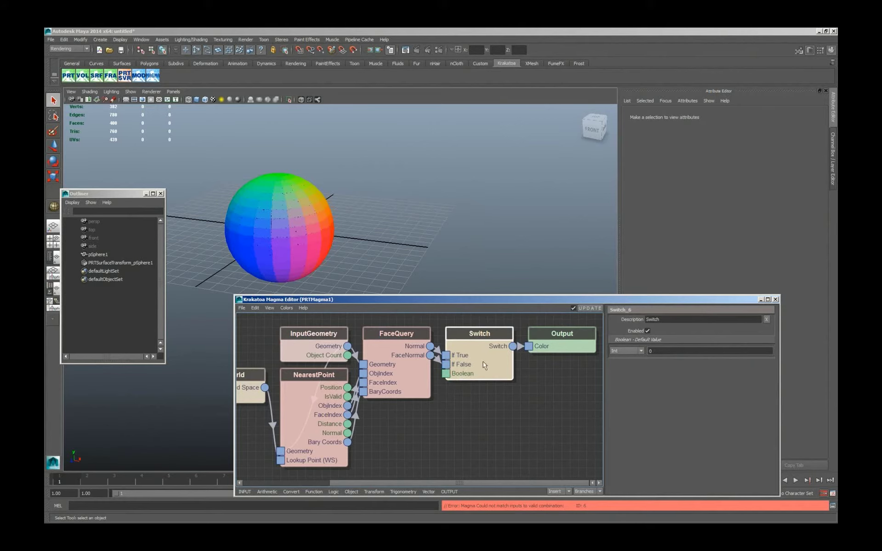
{"action": "left_click", "coordinate": [658, 351]}
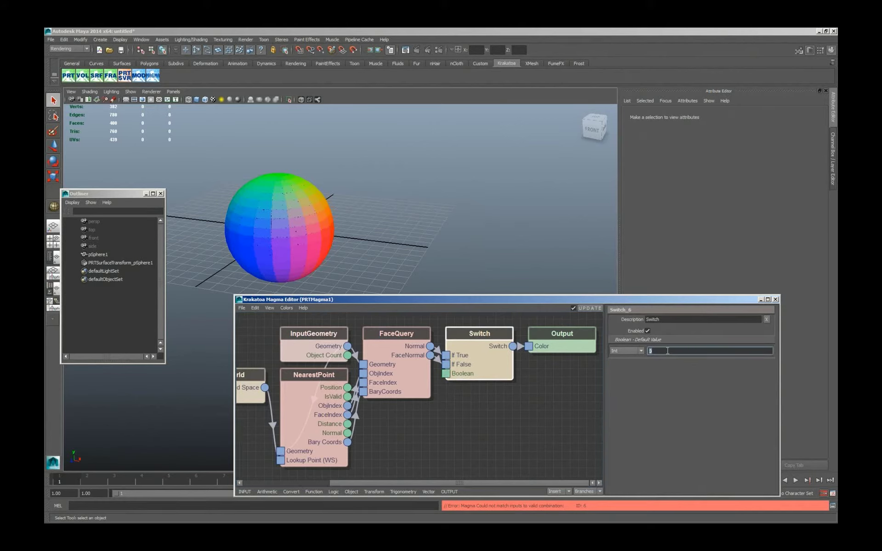
{"action": "type", "text": "1"}
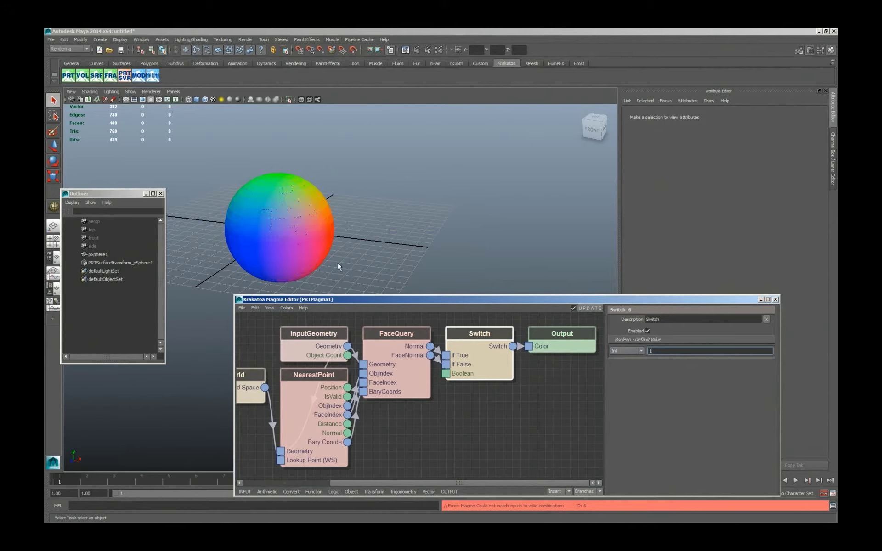
- Add a Breakout node fed by the InputChannel's Position and place it below and beyond the NearestPoint node
{"action": "left_click_drag", "start_coordinate": [423, 482], "coordinate": [346, 482]}
{"action": "right_click", "coordinate": [321, 446]}
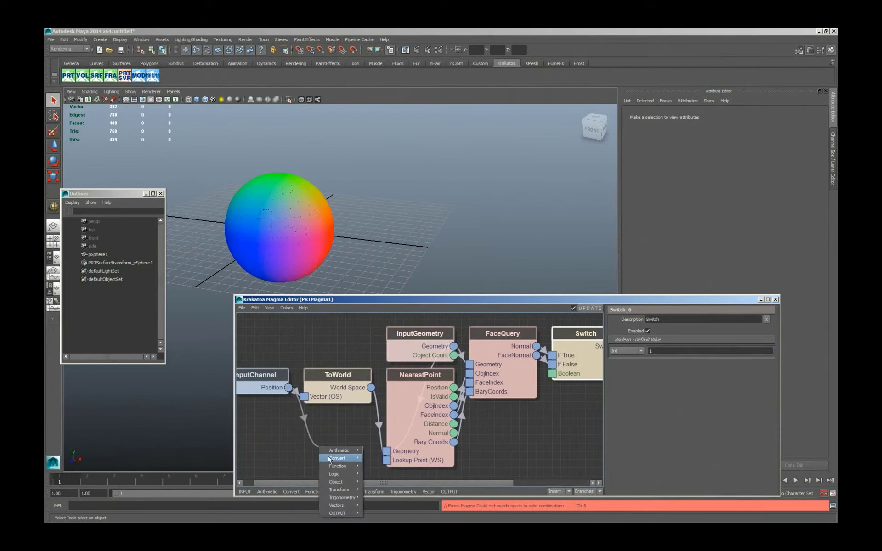
{"action": "mouse_move", "coordinate": [338, 458]}
{"action": "left_click", "coordinate": [385, 467]}
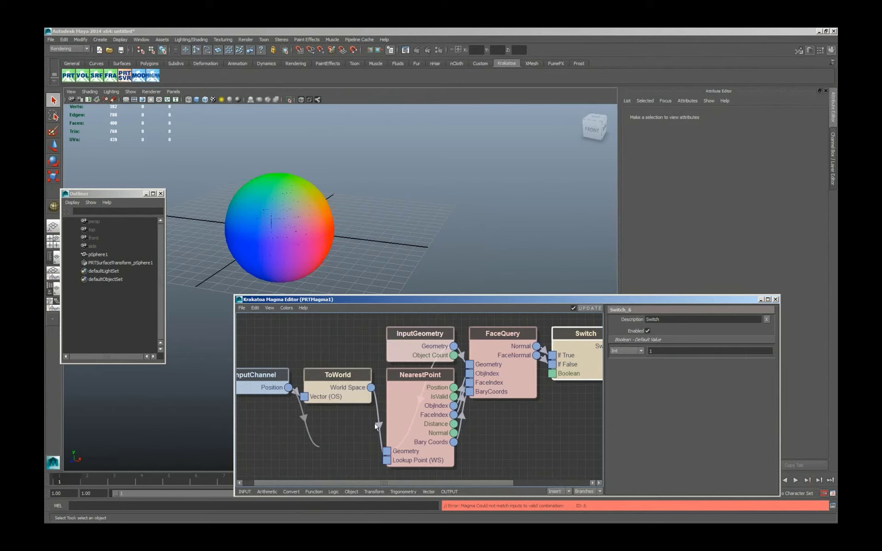
{"action": "left_click_drag", "start_coordinate": [600, 404], "coordinate": [604, 450]}
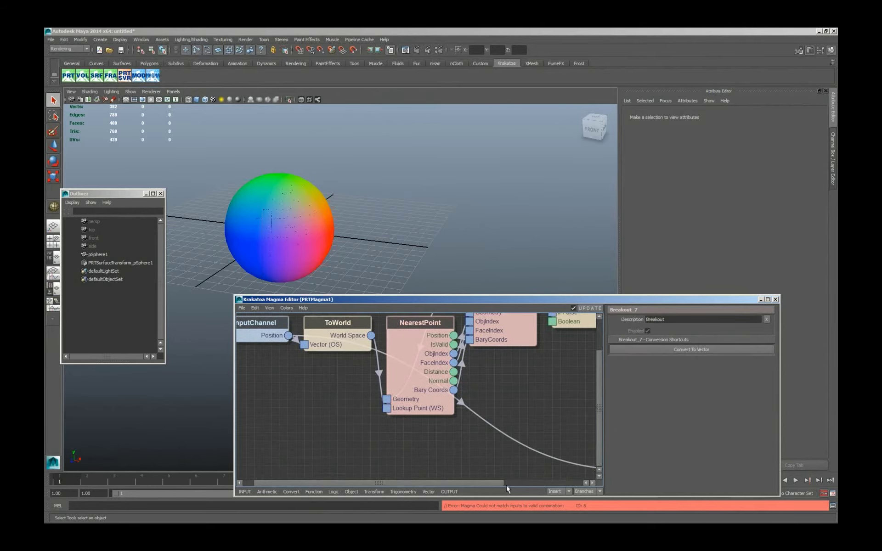
{"action": "left_click_drag", "start_coordinate": [502, 484], "coordinate": [581, 484]}
{"action": "left_click_drag", "start_coordinate": [556, 441], "coordinate": [416, 416]}
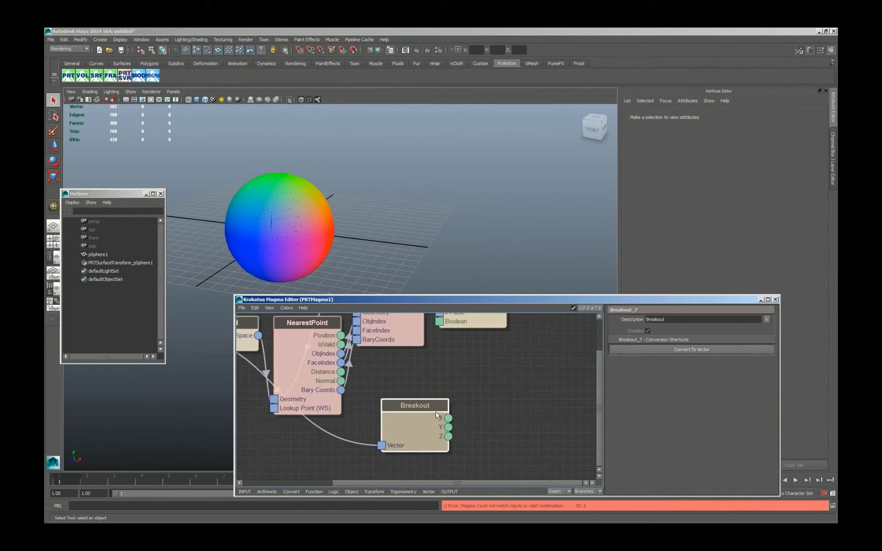
- Add a Less node to Breakout's X, connect its result to the Switch's Boolean input, and rearrange the flow
{"action": "key", "text": "alt+l"}
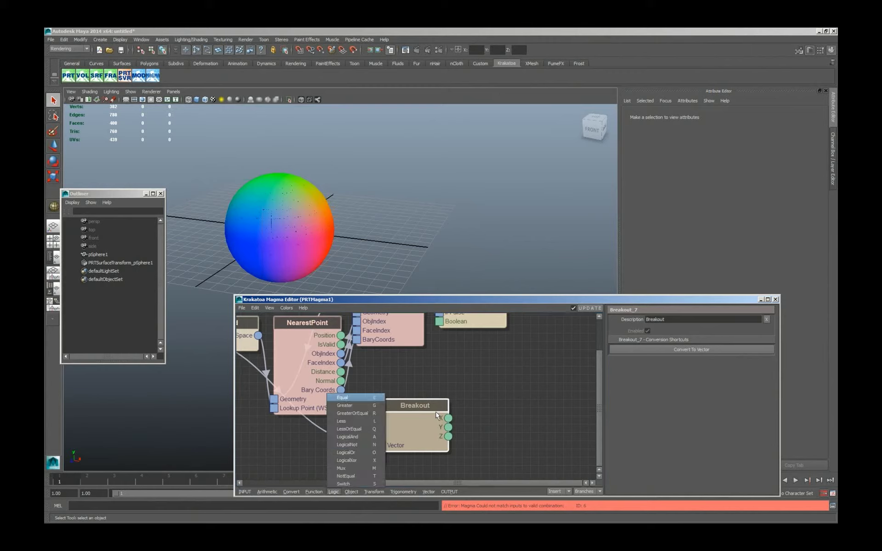
{"action": "key", "text": "l"}
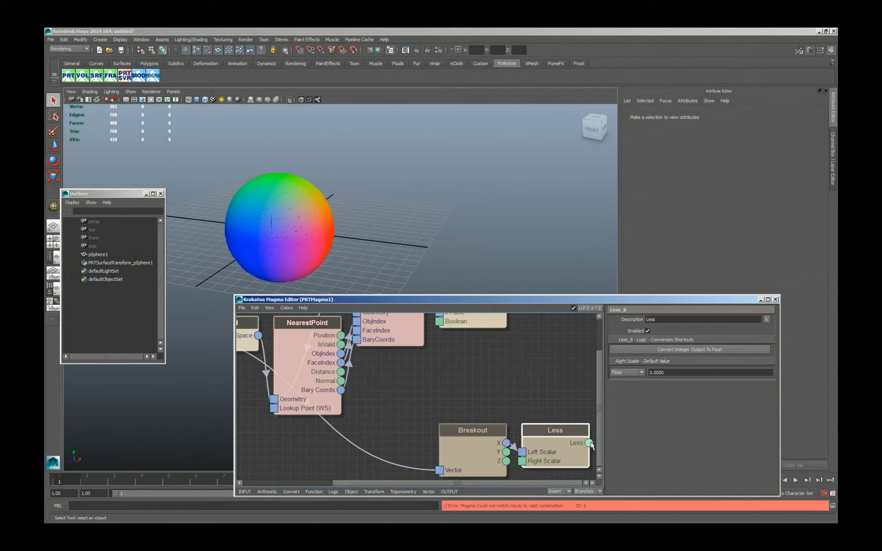
{"action": "left_click_drag", "start_coordinate": [589, 442], "coordinate": [450, 322]}
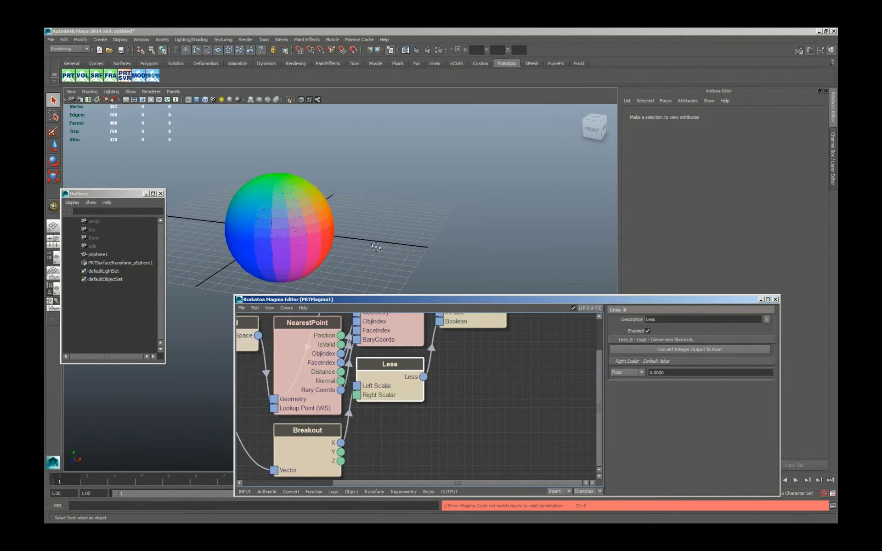
- Swap the Normal and FaceNormal connections feeding the Switch's If True and If False inputs
{"action": "left_click_drag", "start_coordinate": [376, 245], "coordinate": [247, 226], "text": "alt"}
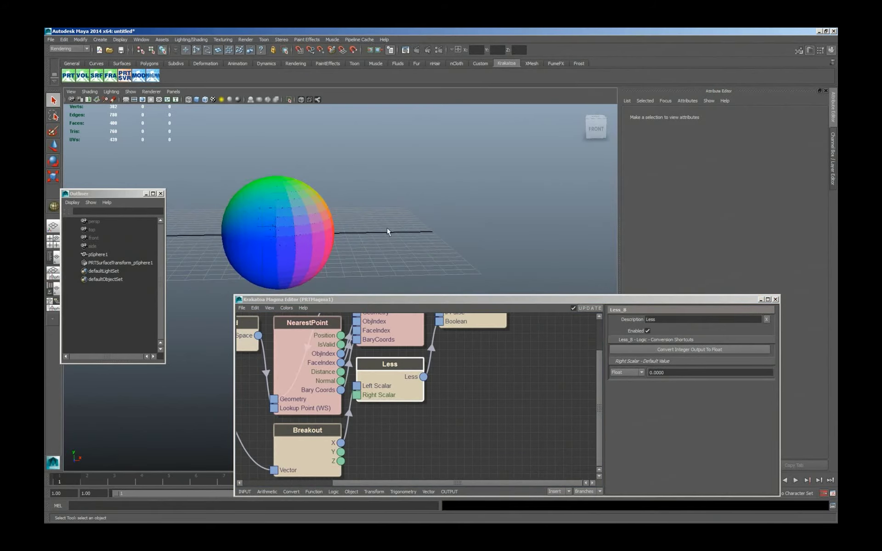
{"action": "left_click", "coordinate": [597, 330]}
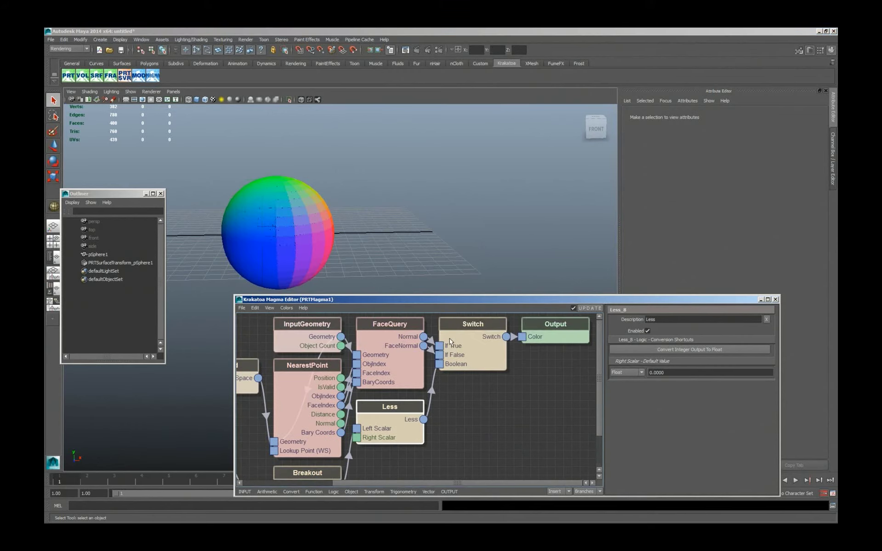
{"action": "left_click", "coordinate": [478, 339]}
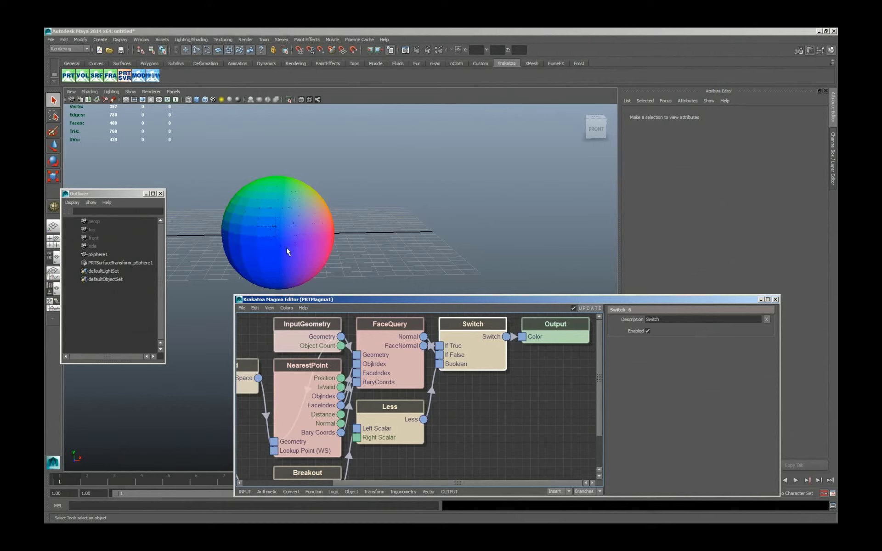
- Vary the Less node's Right Scalar default value through 2.55 and -1, and leave it at -1.03
{"action": "left_click", "coordinate": [387, 438]}
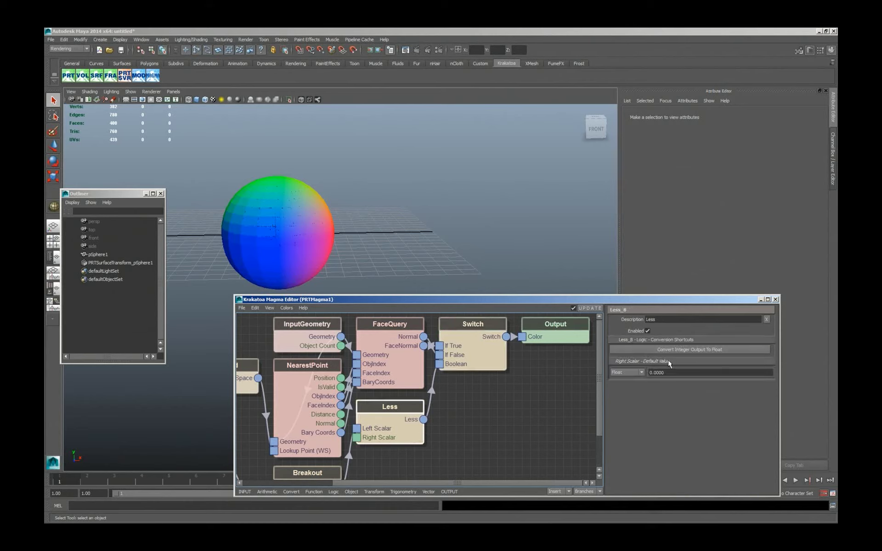
{"action": "left_click_drag", "start_coordinate": [667, 371], "coordinate": [685, 373], "text": "ctrl"}
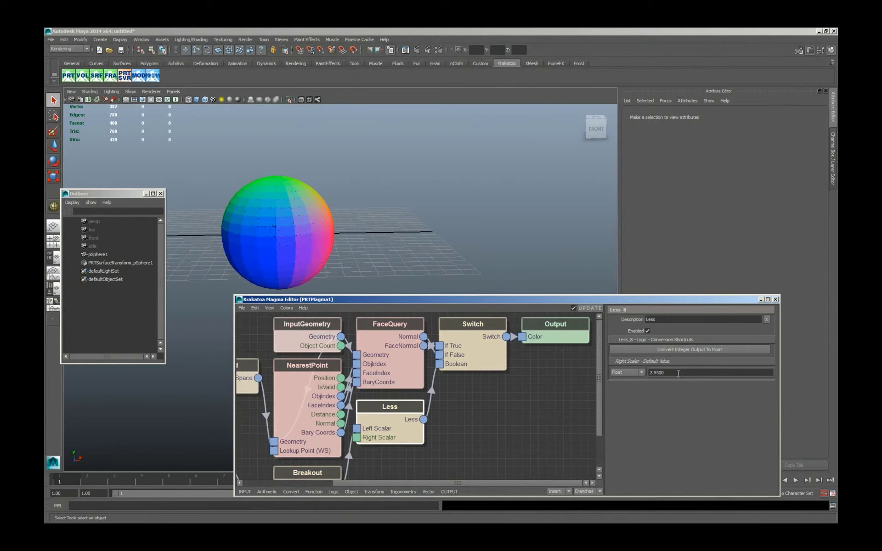
{"action": "left_click_drag", "start_coordinate": [678, 373], "coordinate": [635, 373]}
{"action": "type", "text": "-1"}
{"action": "key", "text": "Return"}
{"action": "left_click_drag", "start_coordinate": [678, 372], "coordinate": [677, 372], "text": "ctrl"}
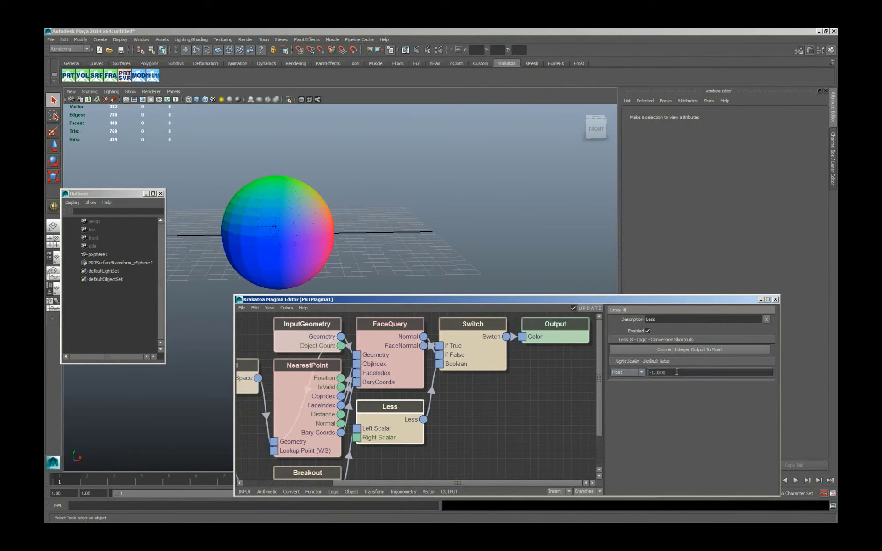
{"action": "left_click", "coordinate": [509, 427]}
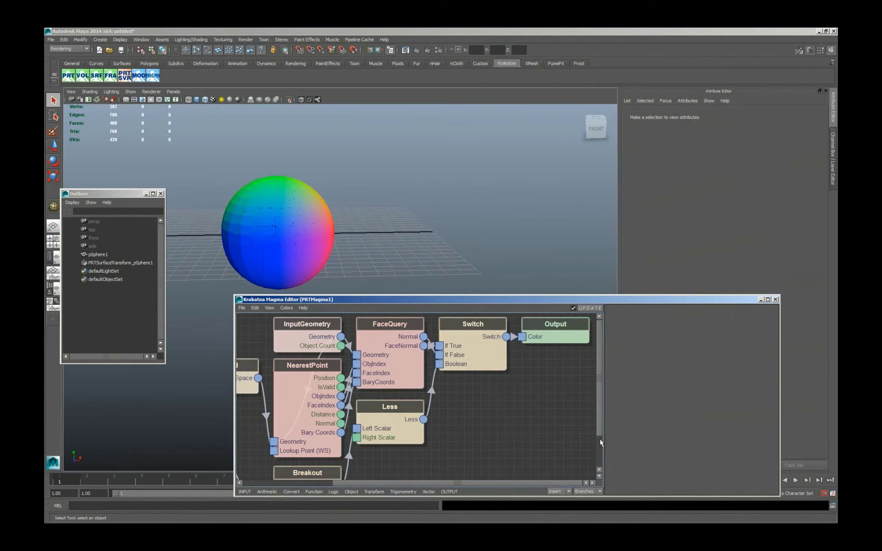
{"action": "left_click_drag", "start_coordinate": [600, 423], "coordinate": [605, 452]}
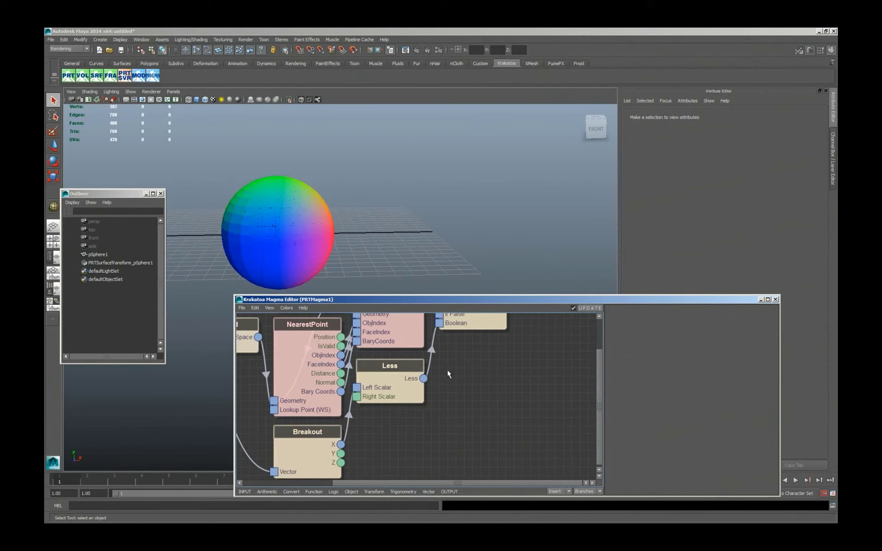
{"action": "left_click", "coordinate": [599, 338]}
{"action": "left_click", "coordinate": [397, 360]}
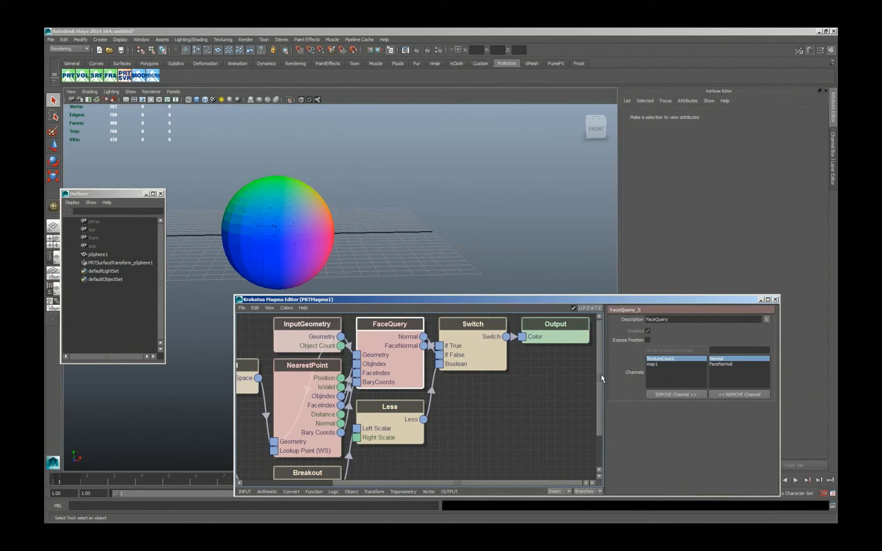
{"action": "left_click", "coordinate": [495, 392]}
{"action": "left_click", "coordinate": [389, 358]}
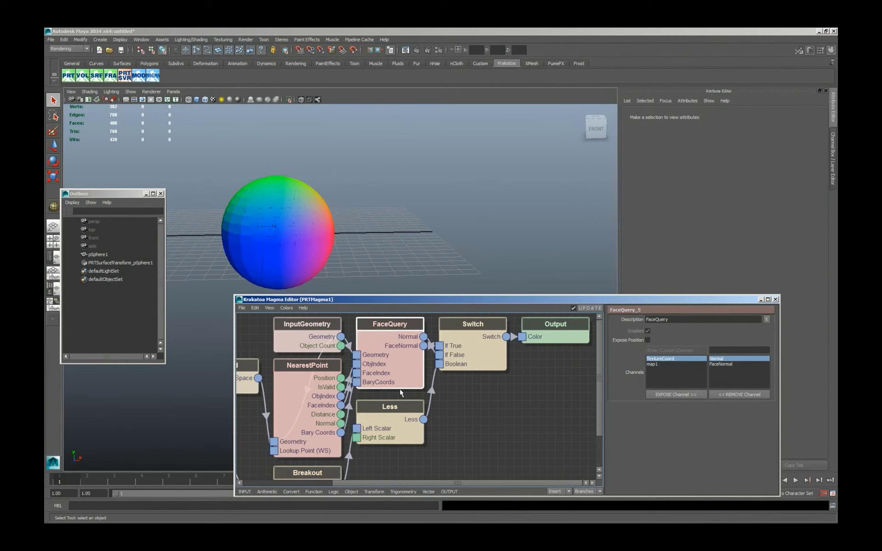
{"action": "left_click", "coordinate": [476, 401]}
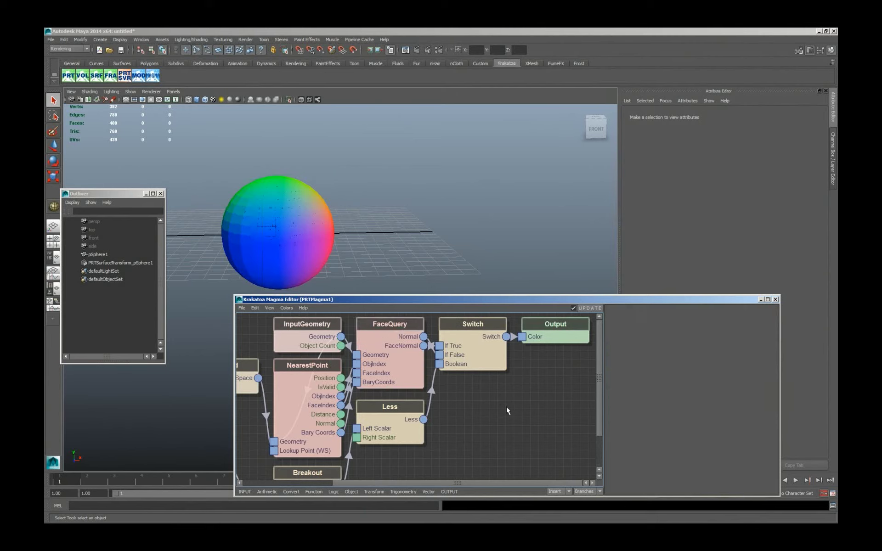
- Disconnect NearestPoint's Bary Coords from FaceQuery's BaryCoords input and inspect the three components of that input's default vector
{"action": "left_click", "coordinate": [380, 380]}
{"action": "left_click_drag", "start_coordinate": [365, 386], "coordinate": [354, 416]}
{"action": "left_click", "coordinate": [380, 384]}
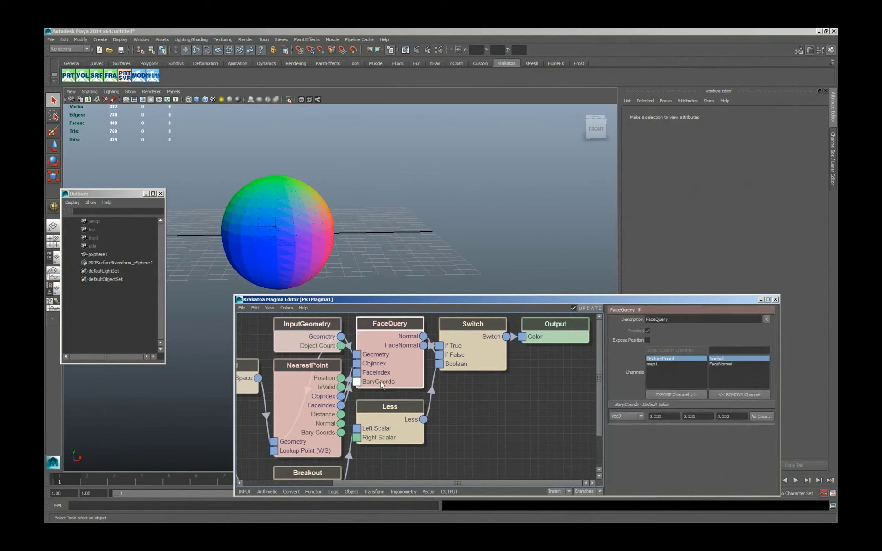
{"action": "left_click", "coordinate": [668, 416]}
{"action": "double_click", "coordinate": [669, 415]}
{"action": "double_click", "coordinate": [699, 416]}
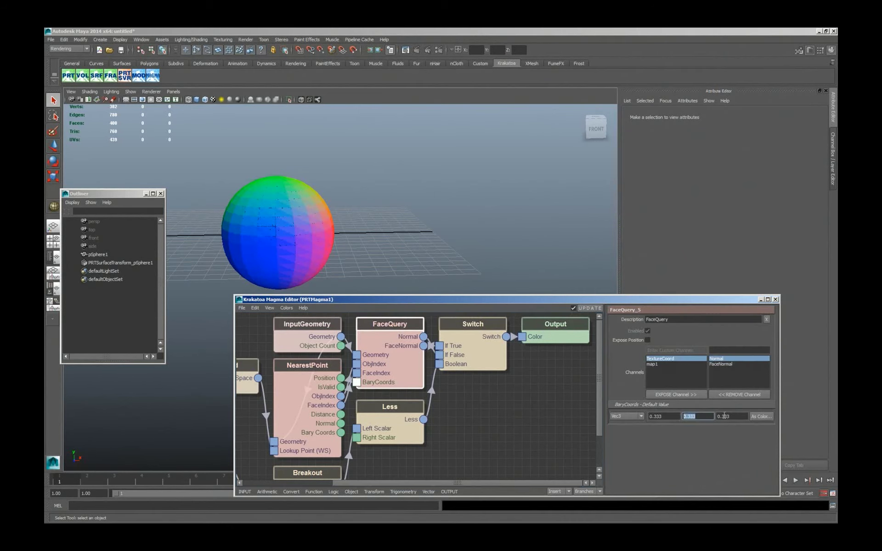
{"action": "left_click", "coordinate": [737, 415]}
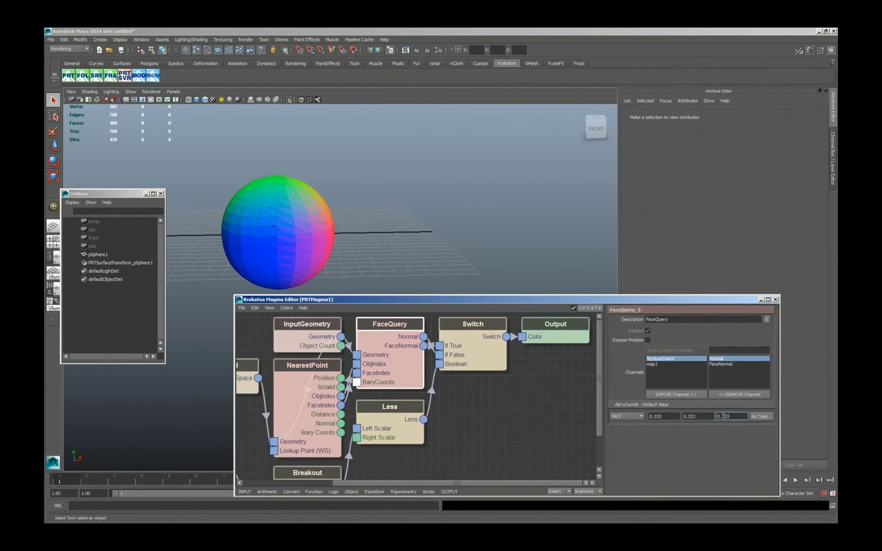